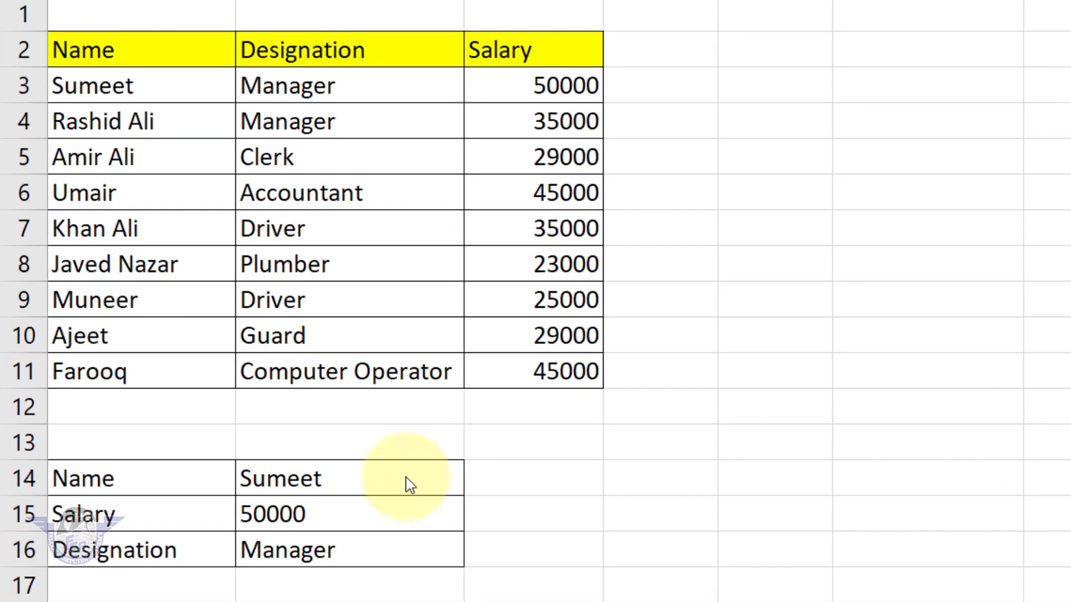
Change the lookup name in B14 to the employee name listed in row 11 to test the existing lookup
click(346, 483)
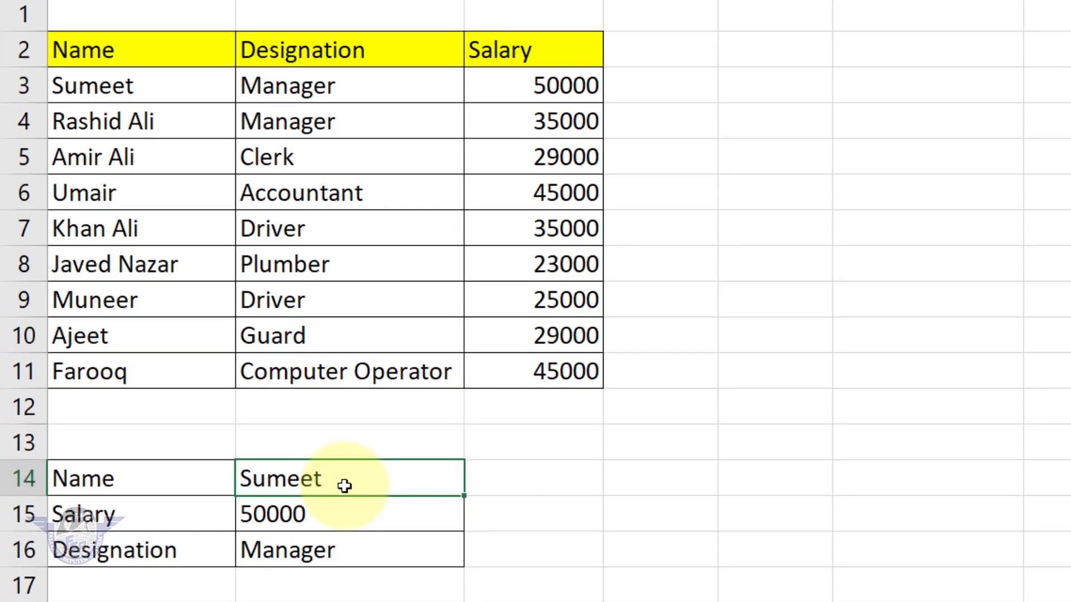
text(Farooq)
key(Return)
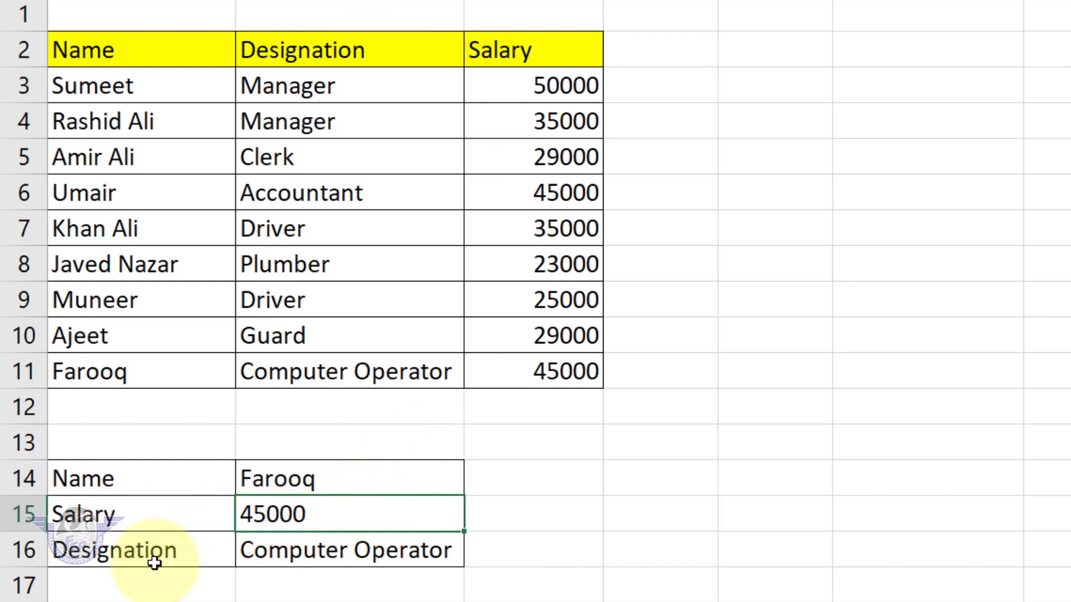
Replace the lookup name in B14 with the employee name listed in row 10
click(301, 484)
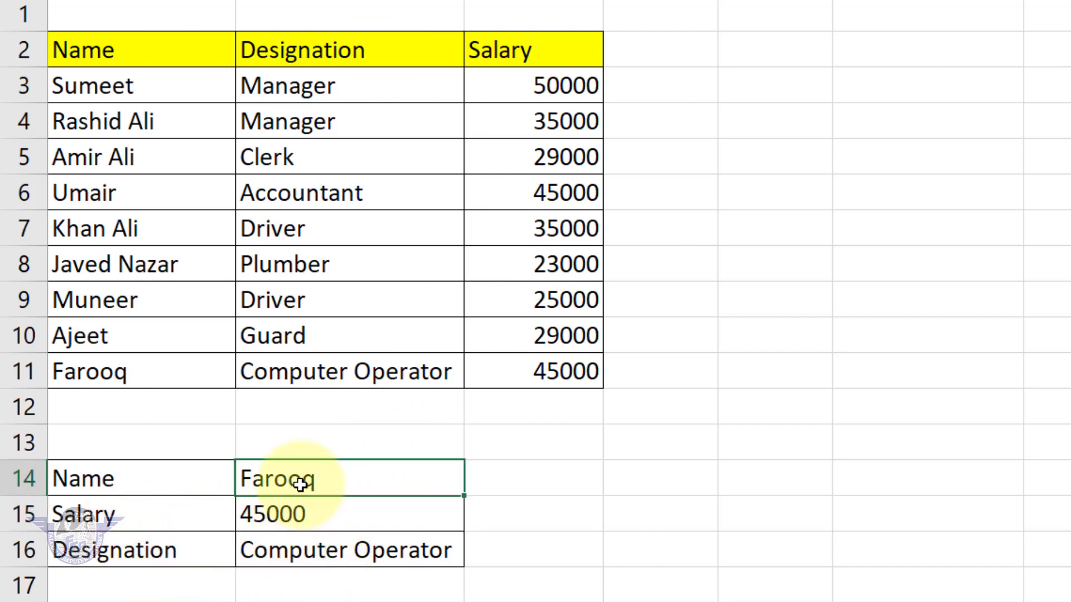
text(Ajwee)
key(BackSpace)
key(BackSpace)
key(BackSpace)
text(eet)
key(Return)
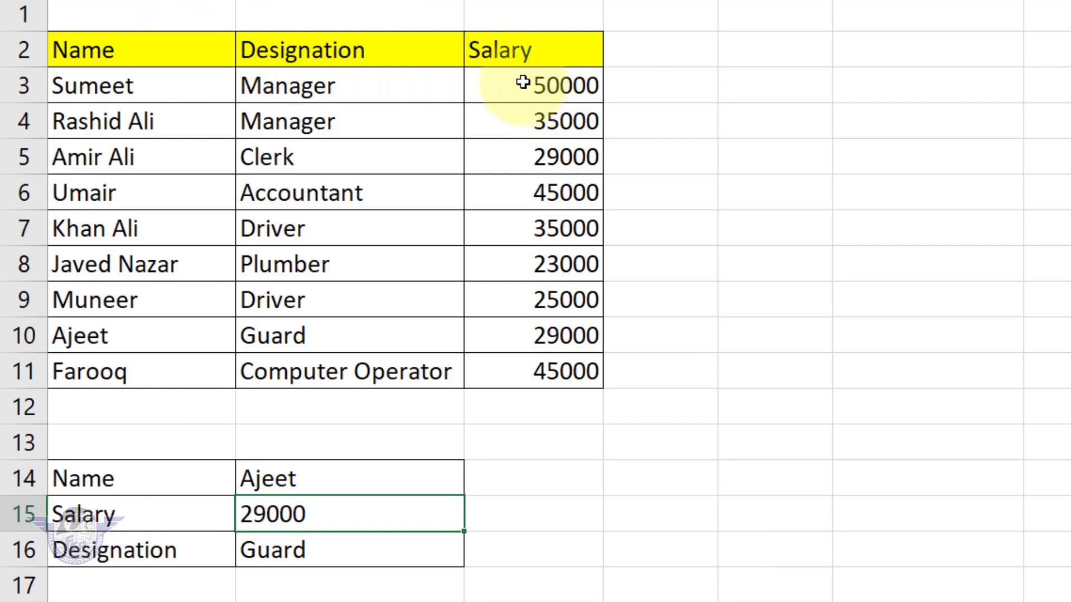
Clear the Salary and Designation results in B15:B16 of the lookup table
drag(344, 513, 325, 557)
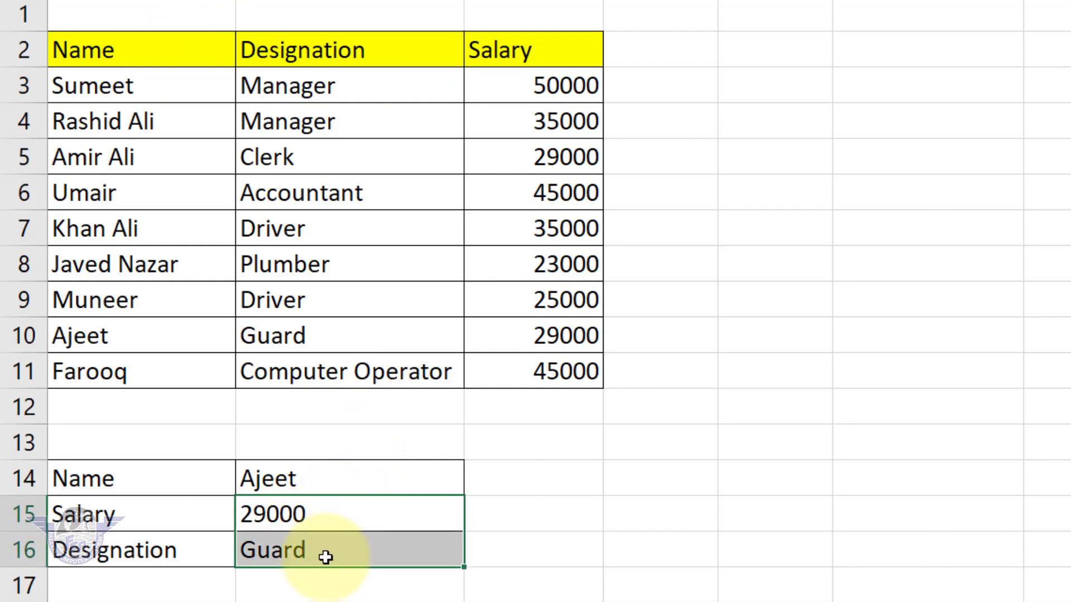
key(Delete)
click(540, 540)
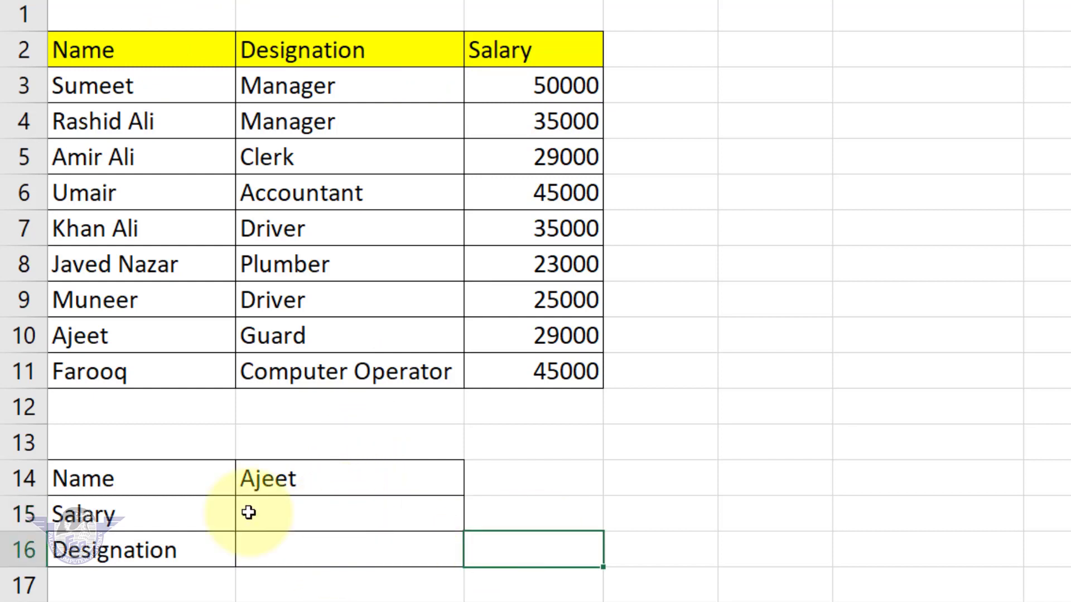
click(147, 488)
click(148, 513)
click(148, 550)
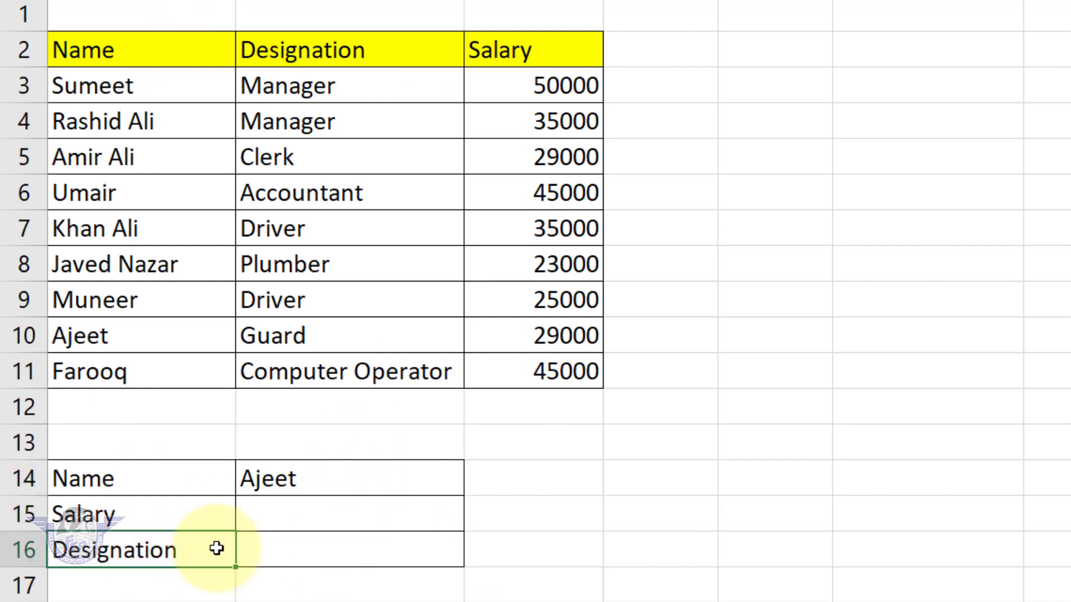
Set the lookup name in B14 to the first employee's name, listed in row 3
click(366, 493)
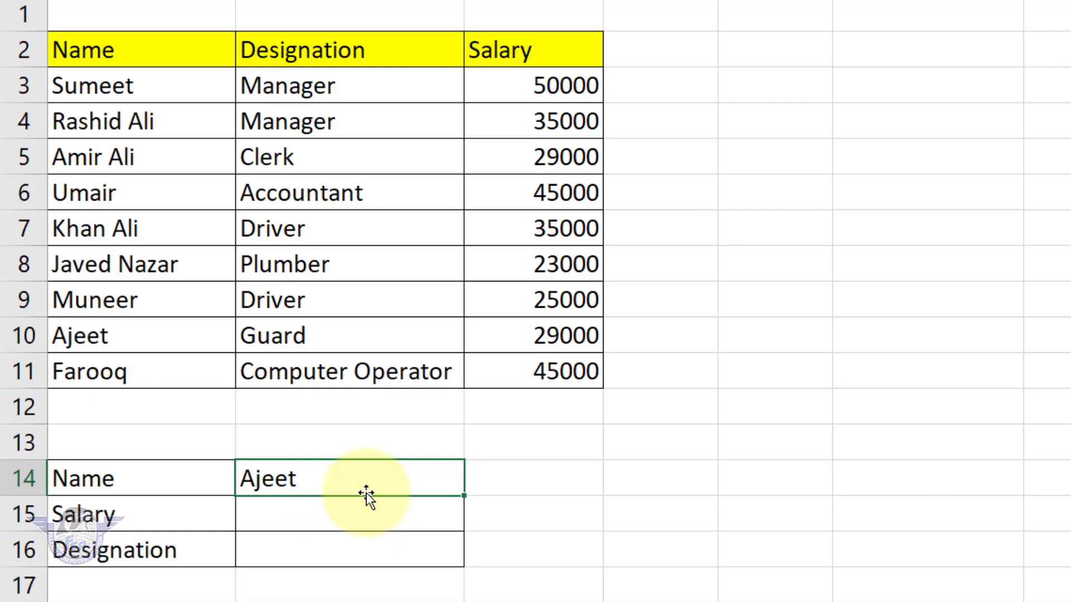
text(A)
key(BackSpace)
text(Sumeet)
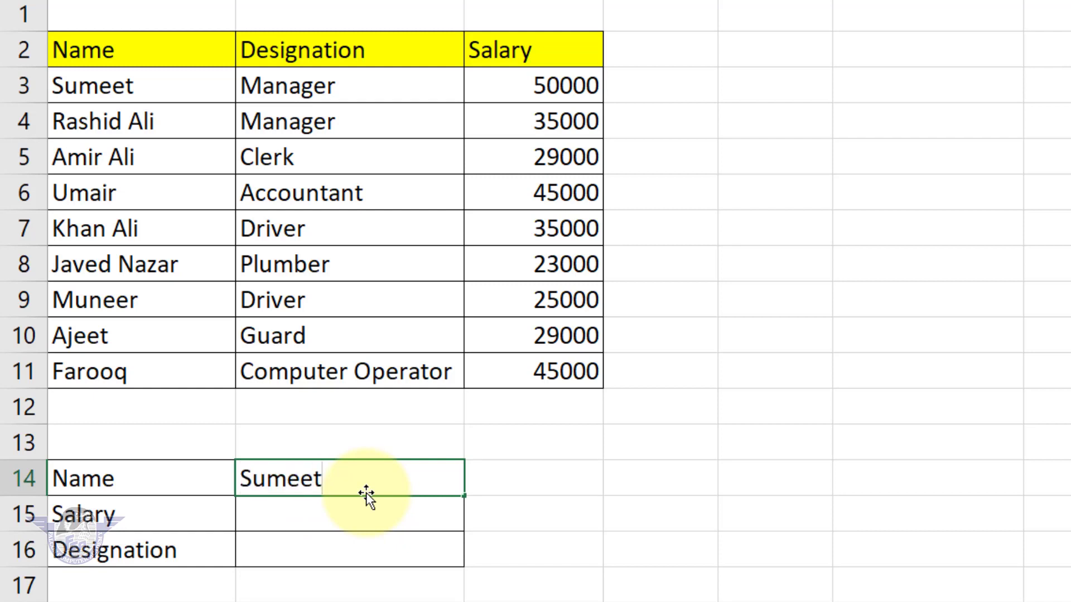
key(Return)
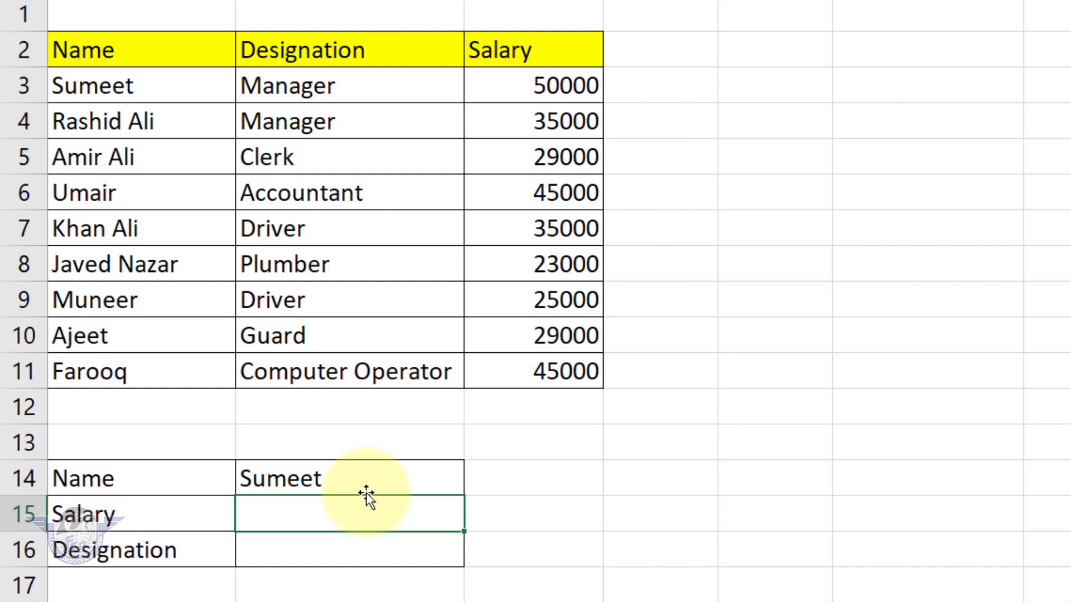
Enter the formula =XLOOKUP(B14,A3:A11,C3:C11) in B15 to return the salary for the lookup name
text(=xlookup)
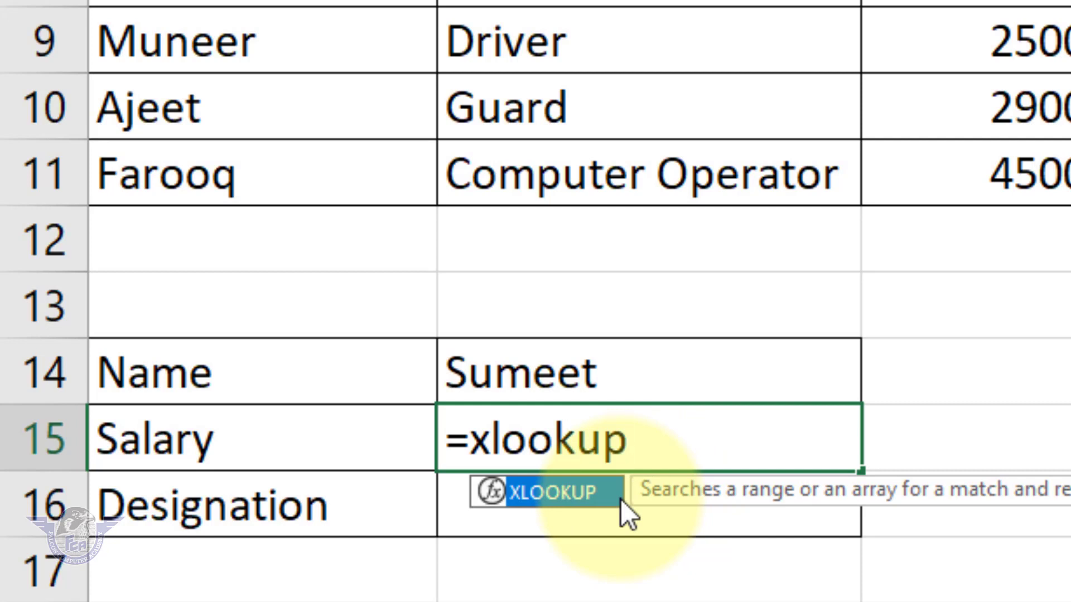
key(Tab)
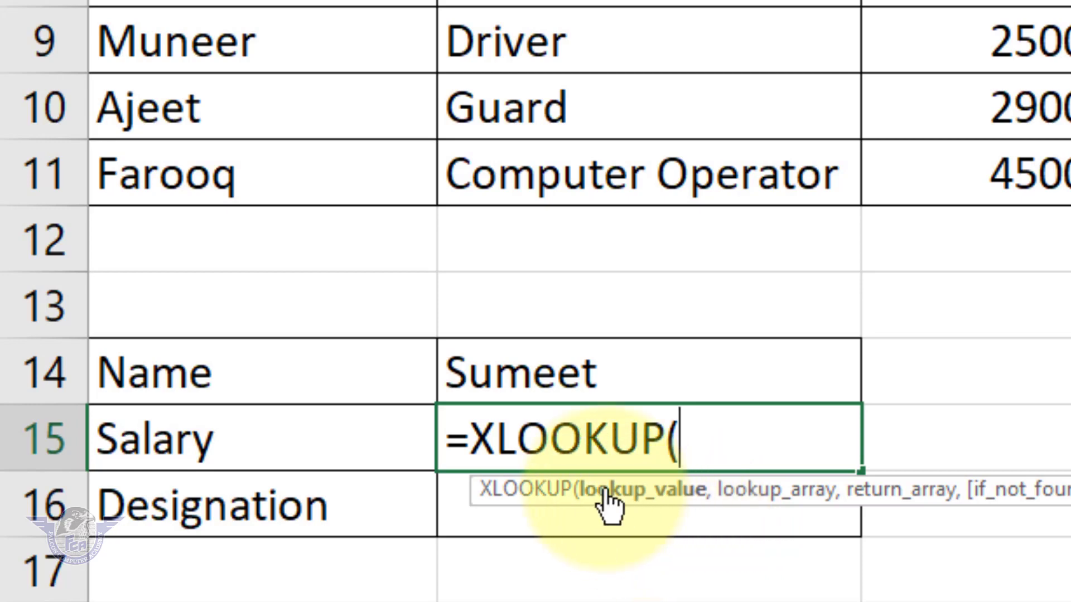
click(593, 375)
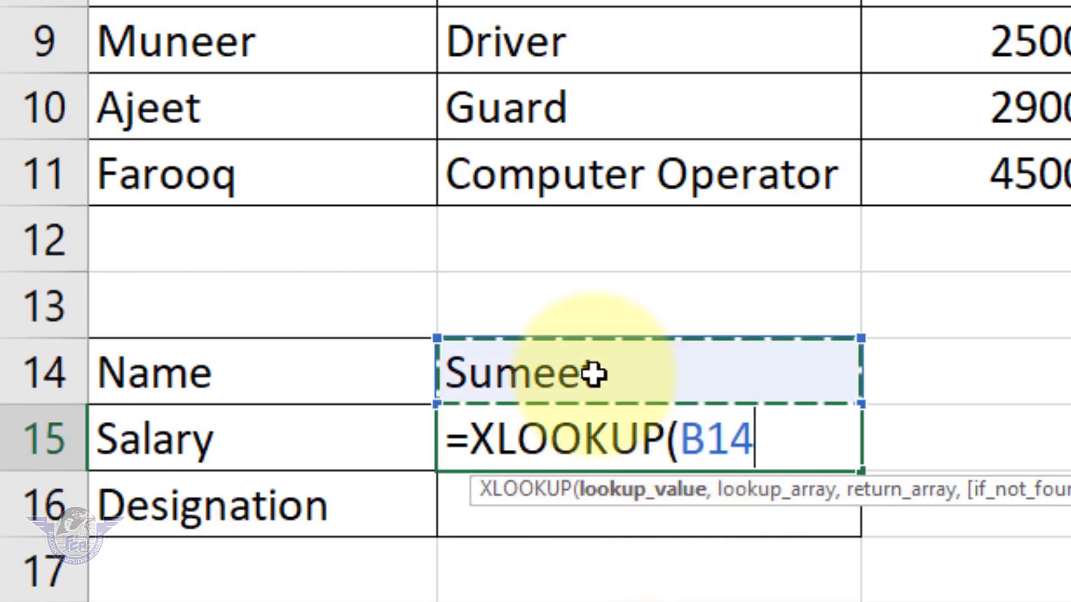
text(,)
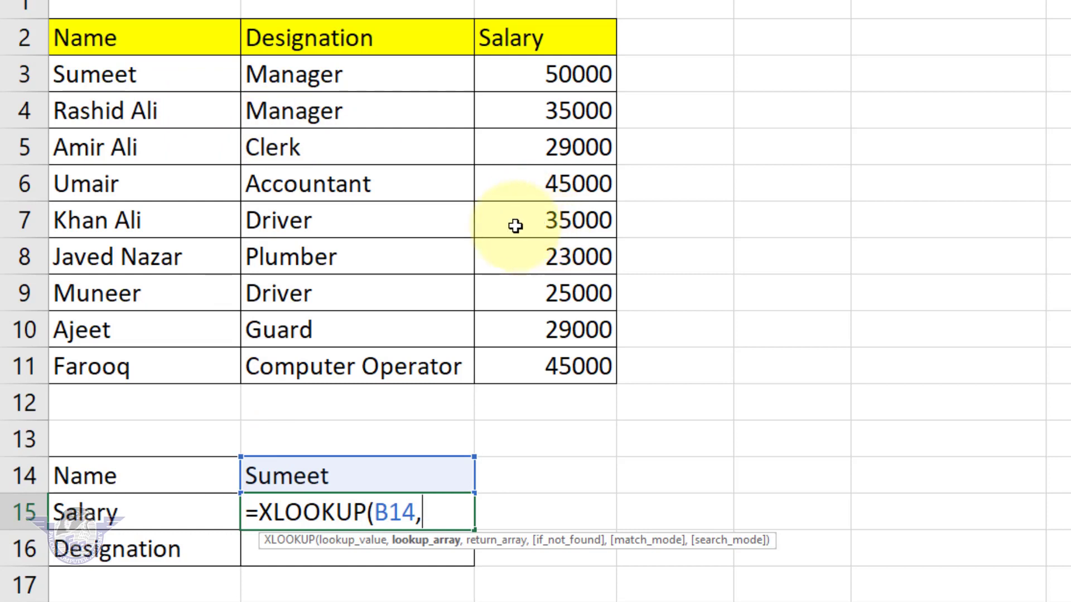
click(171, 81)
drag(170, 100, 142, 354)
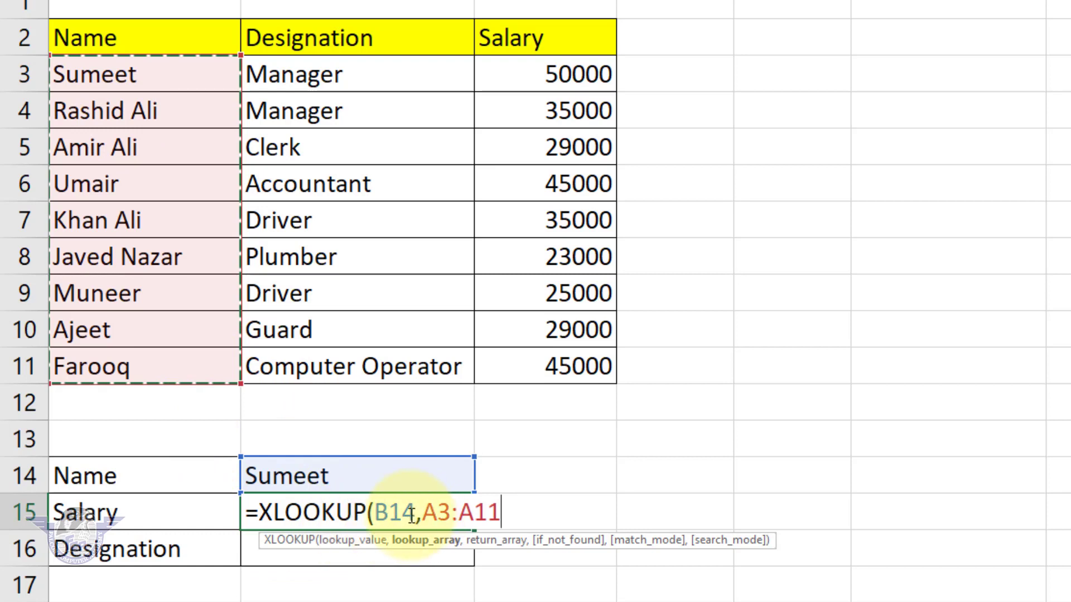
text(,)
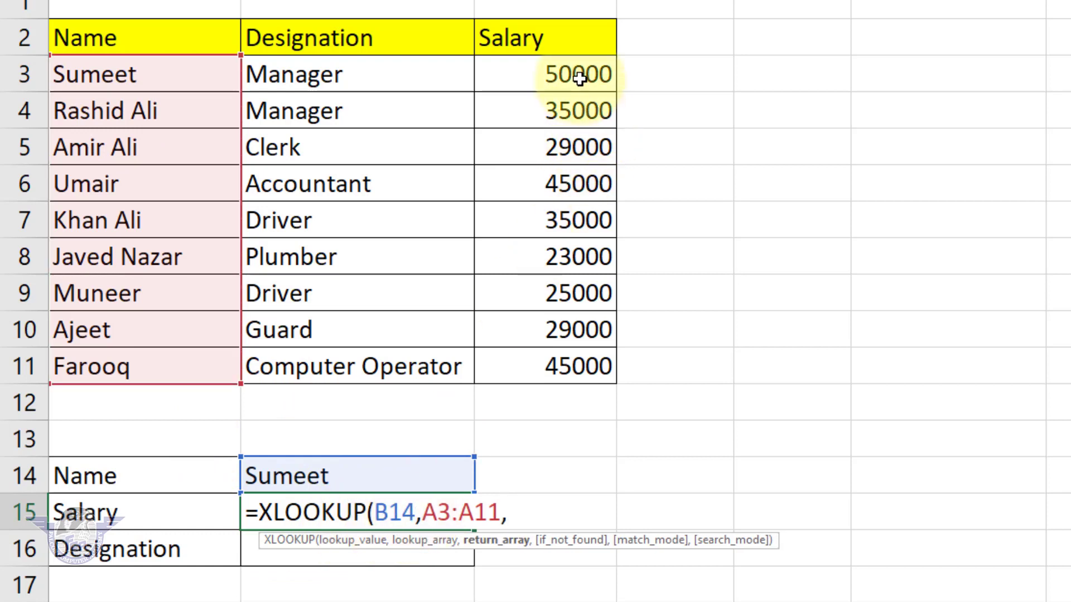
drag(586, 77, 581, 357)
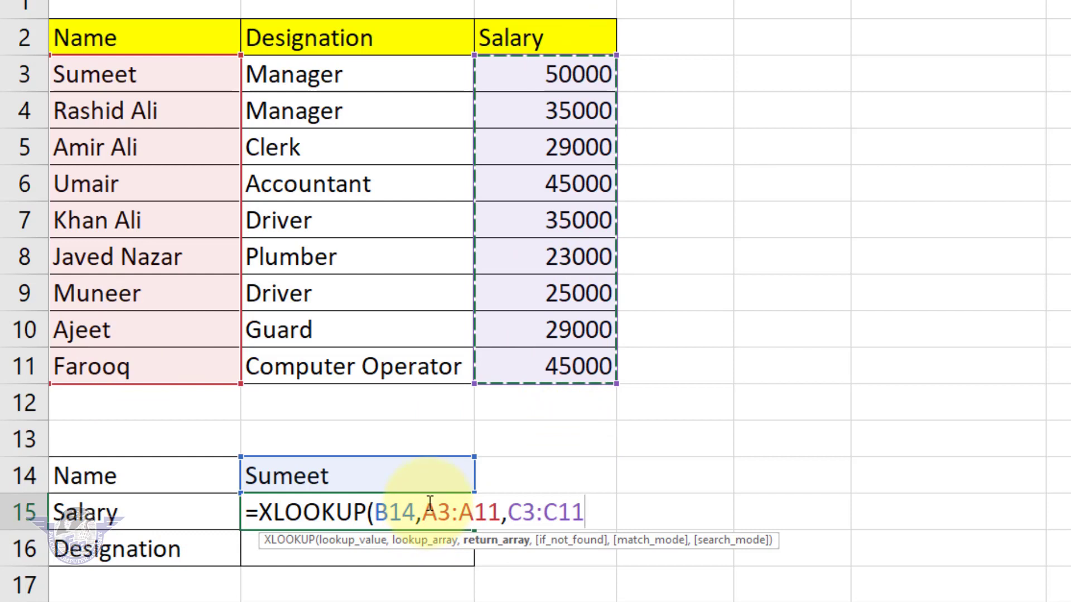
text())
key(Return)
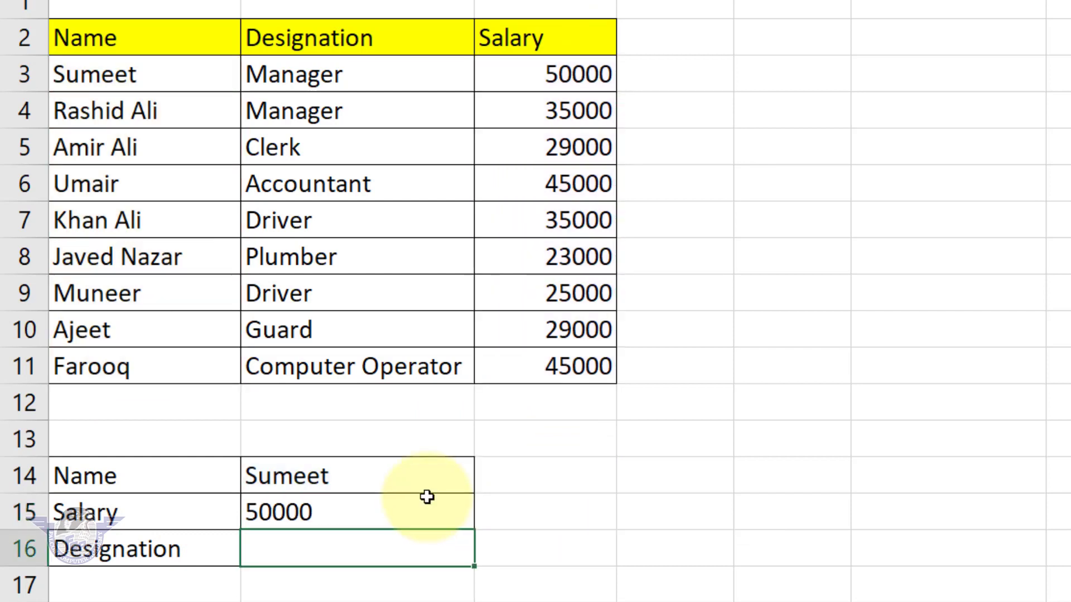
Test the salary formula by replacing the name in B14 with the last employee's name from row 11
click(358, 478)
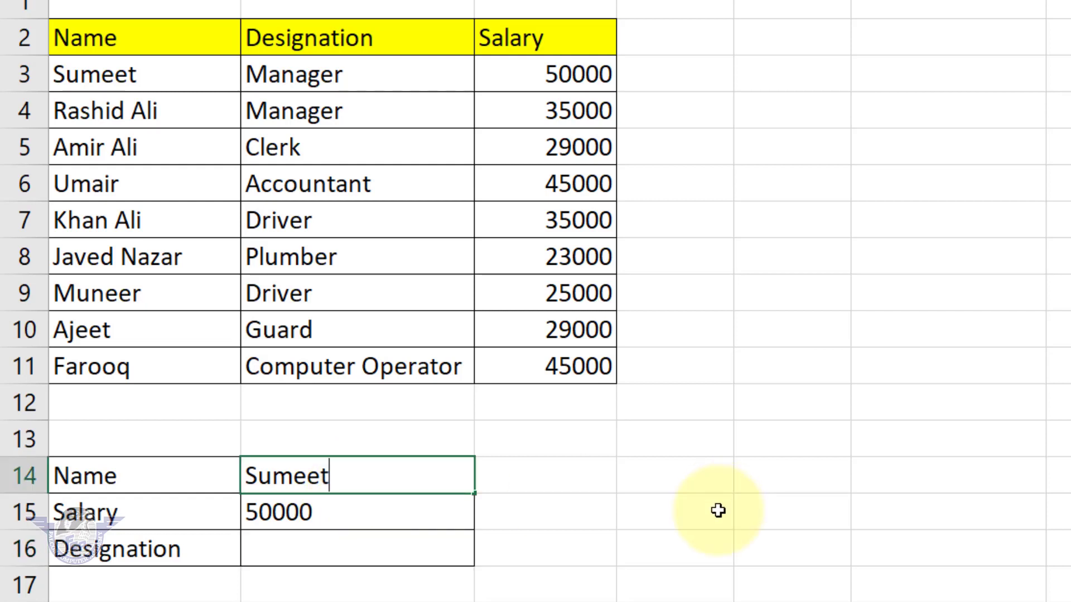
key(BackSpace)
key(BackSpace)
key(BackSpace)
key(BackSpace)
key(BackSpace)
key(BackSpace)
text(Farooq)
key(Return)
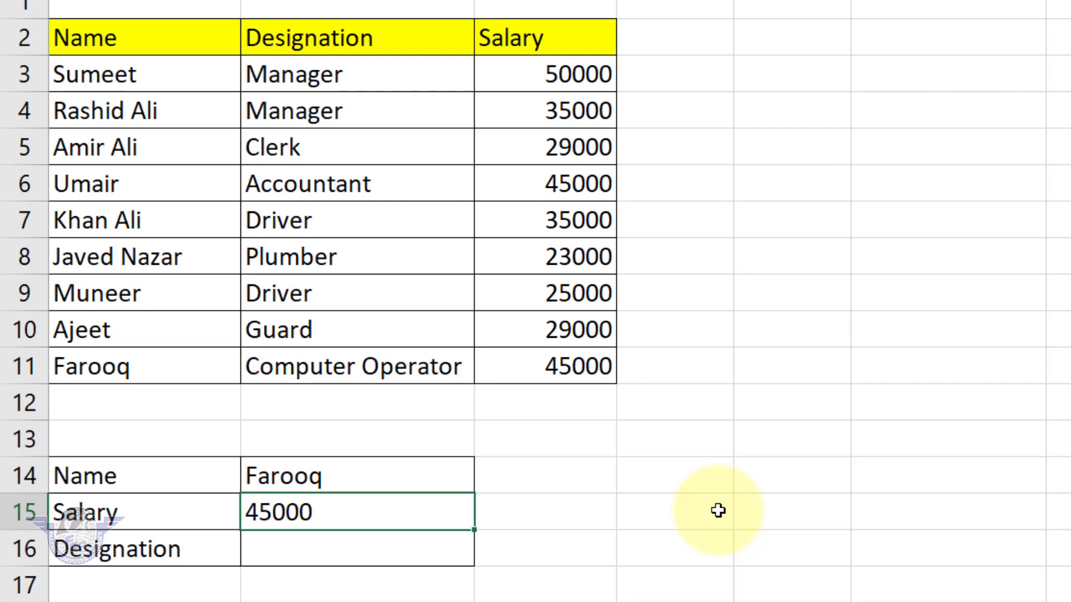
Enter the formula =XLOOKUP(B14,A3:A11,B3:B11) in B16 to return the designation for the lookup name
key(Down)
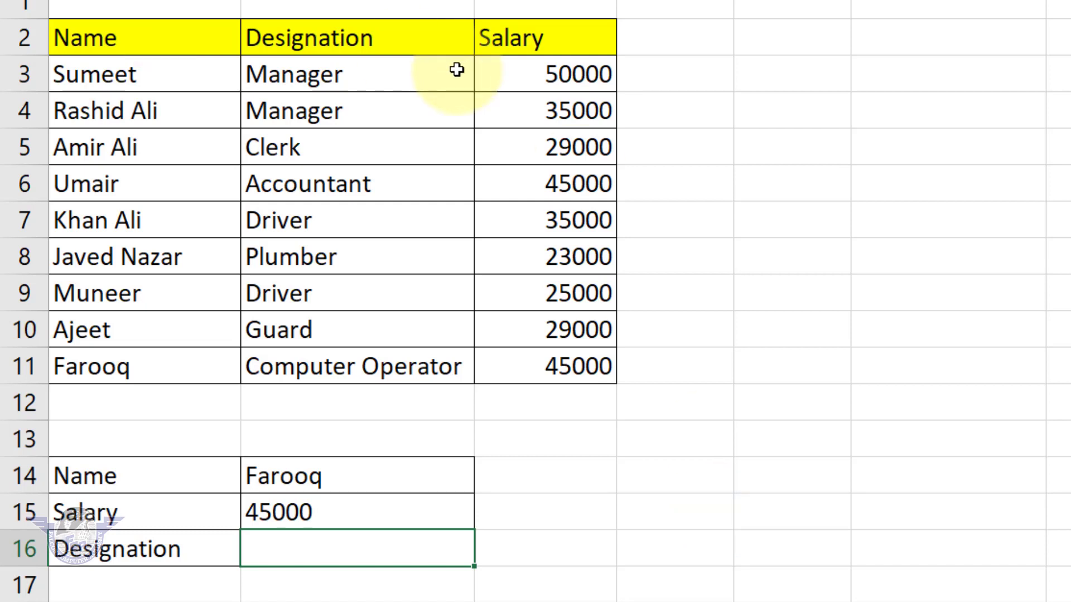
text(=)
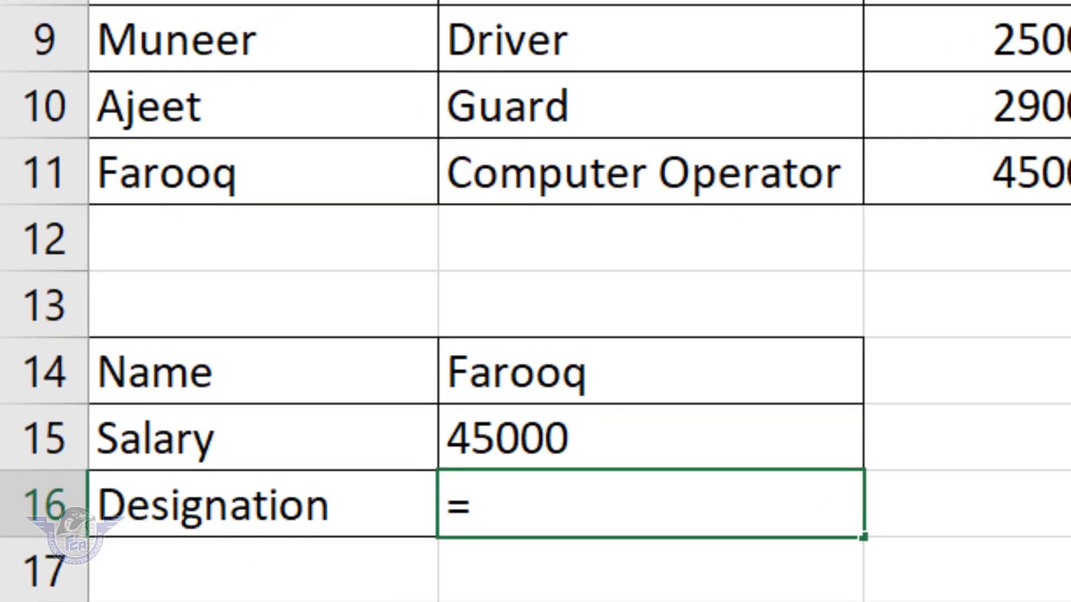
text(xloo)
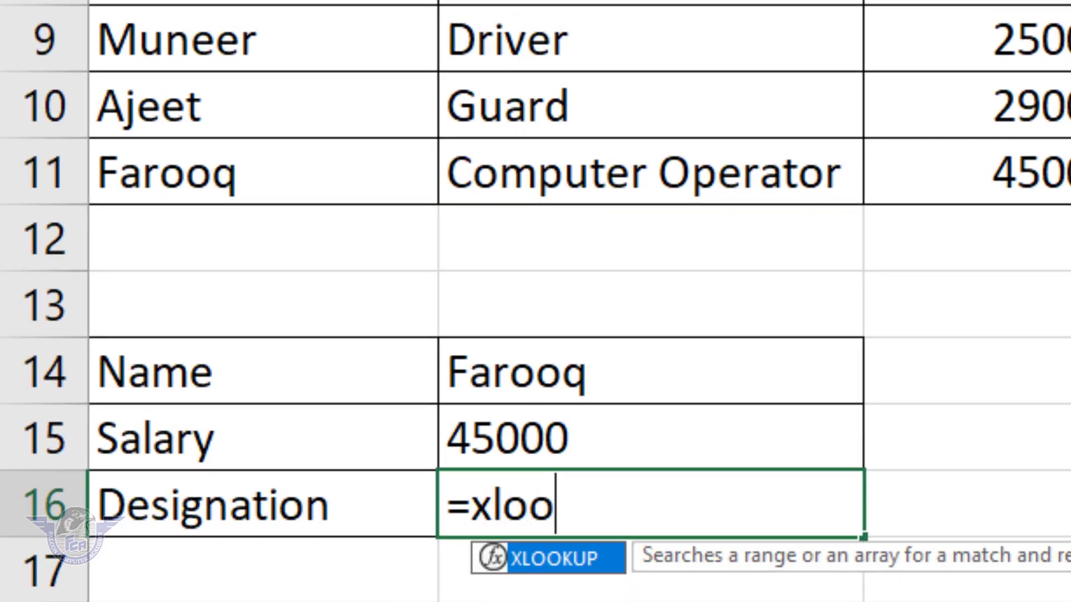
text(kup)
key(Tab)
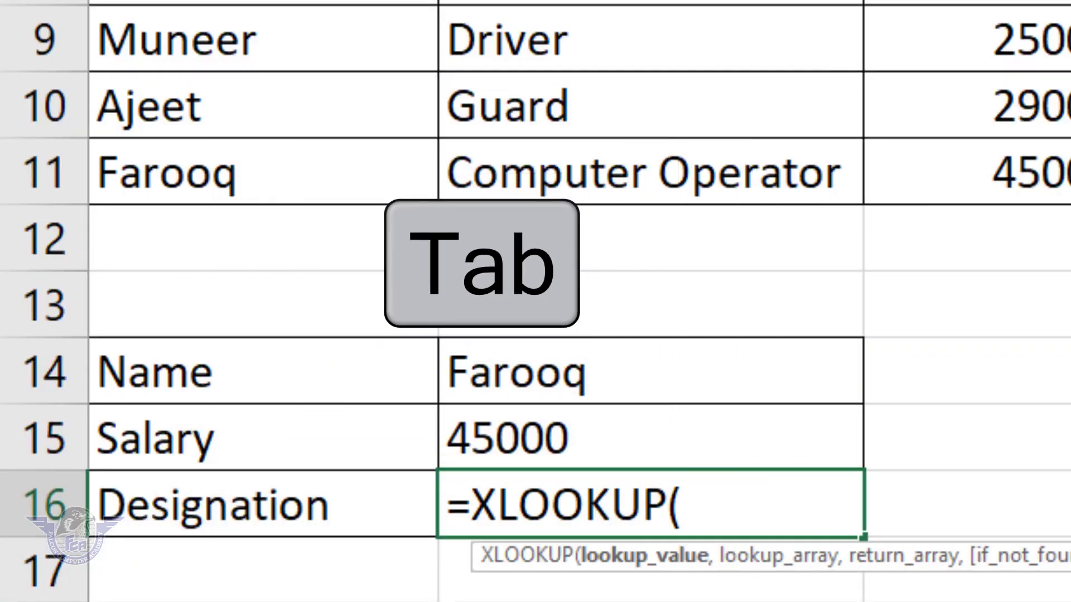
click(667, 367)
text(,)
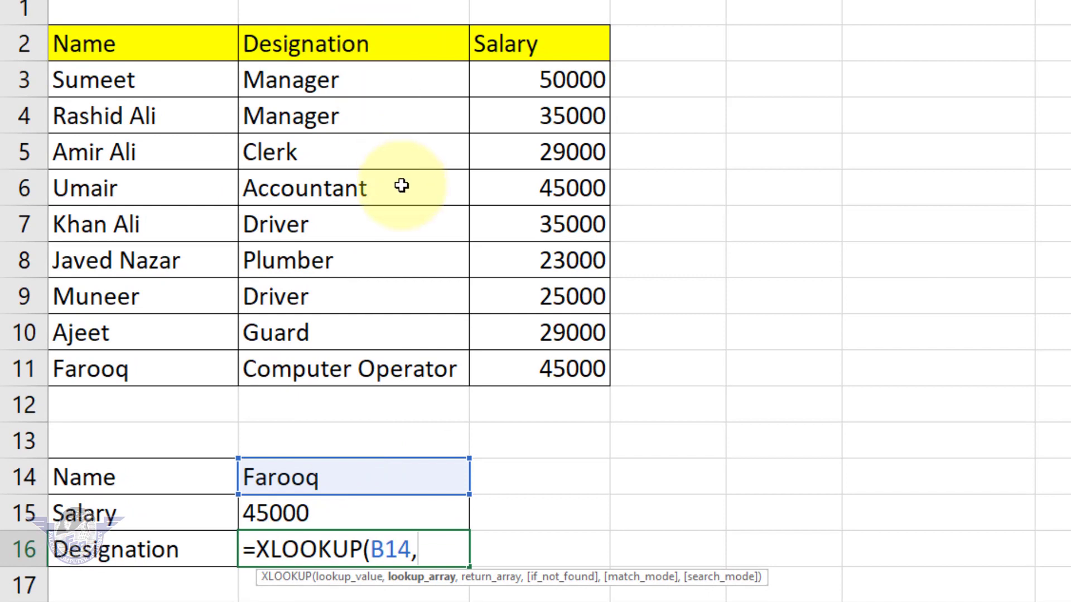
drag(163, 82, 170, 369)
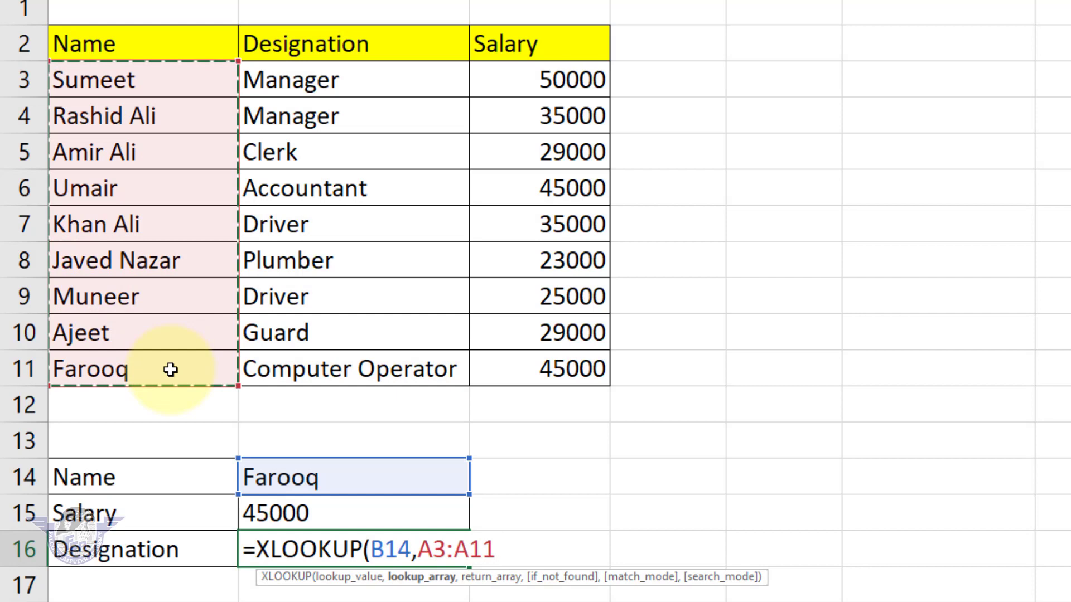
text(,)
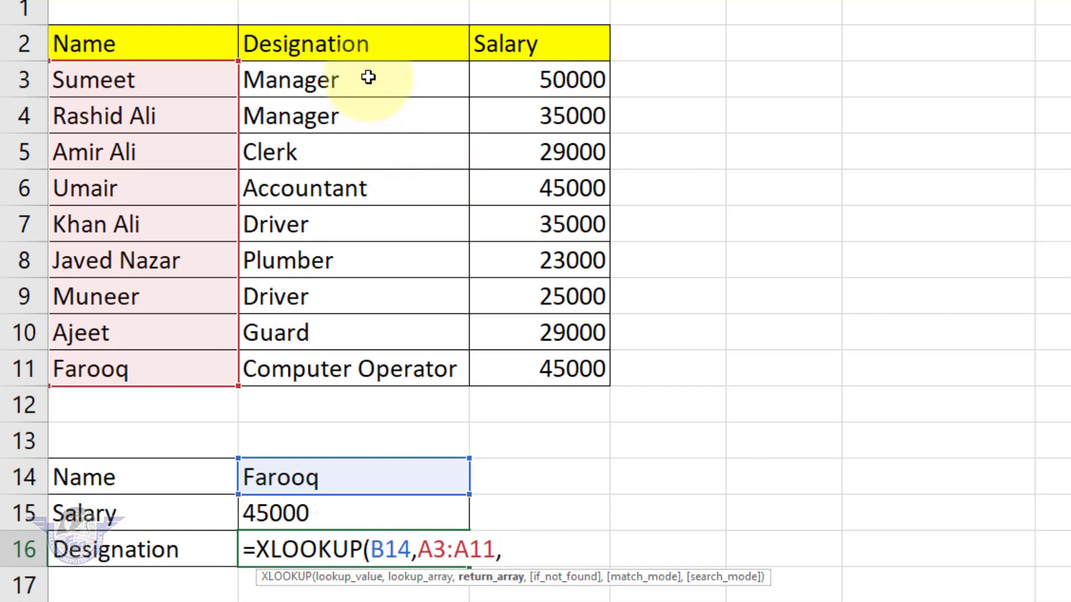
drag(370, 234, 385, 373)
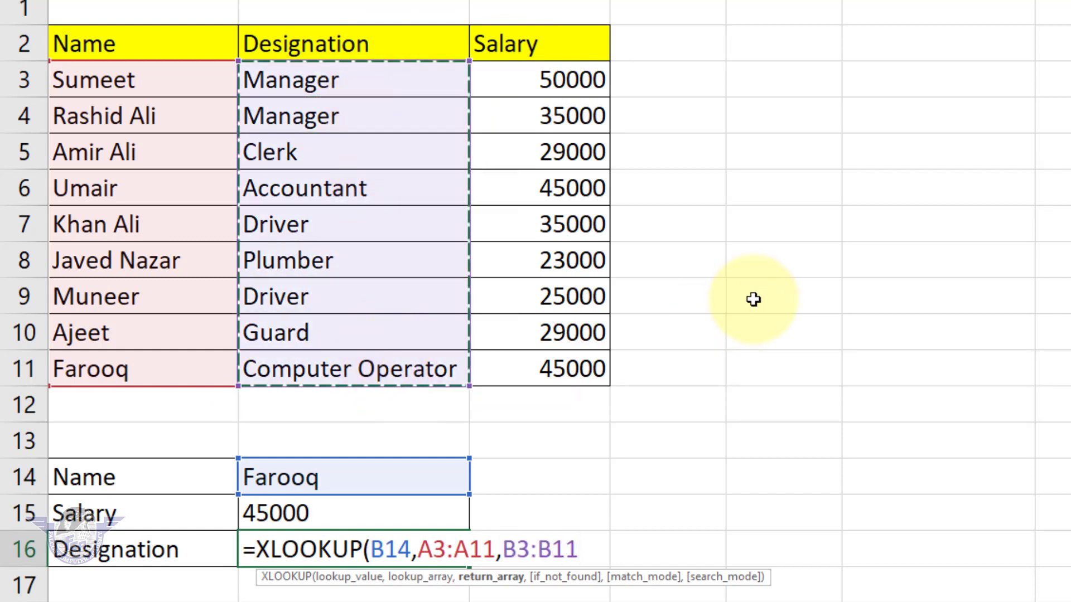
text())
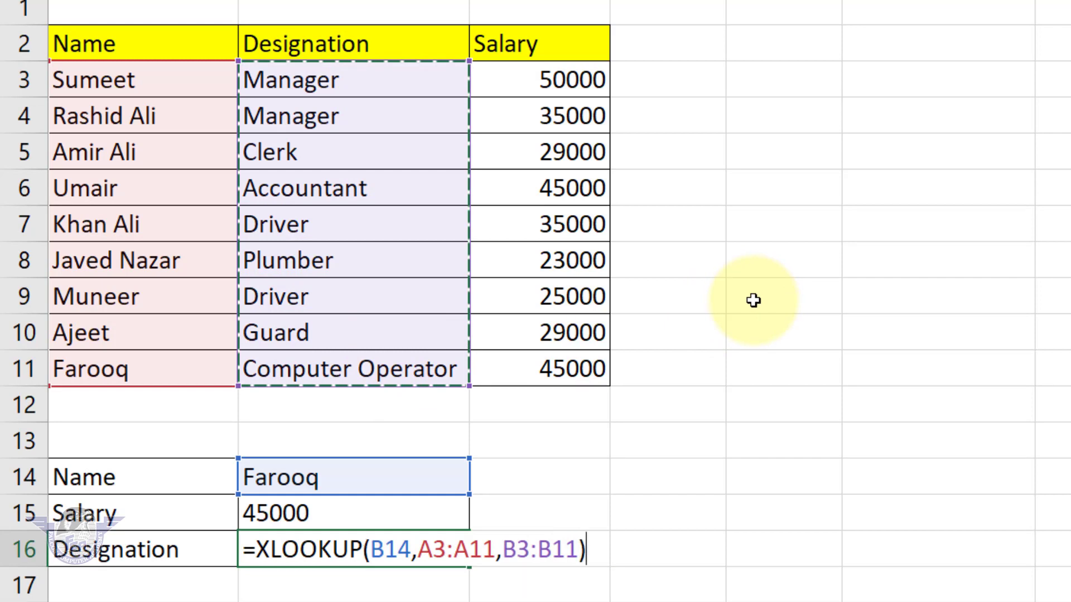
key(Return)
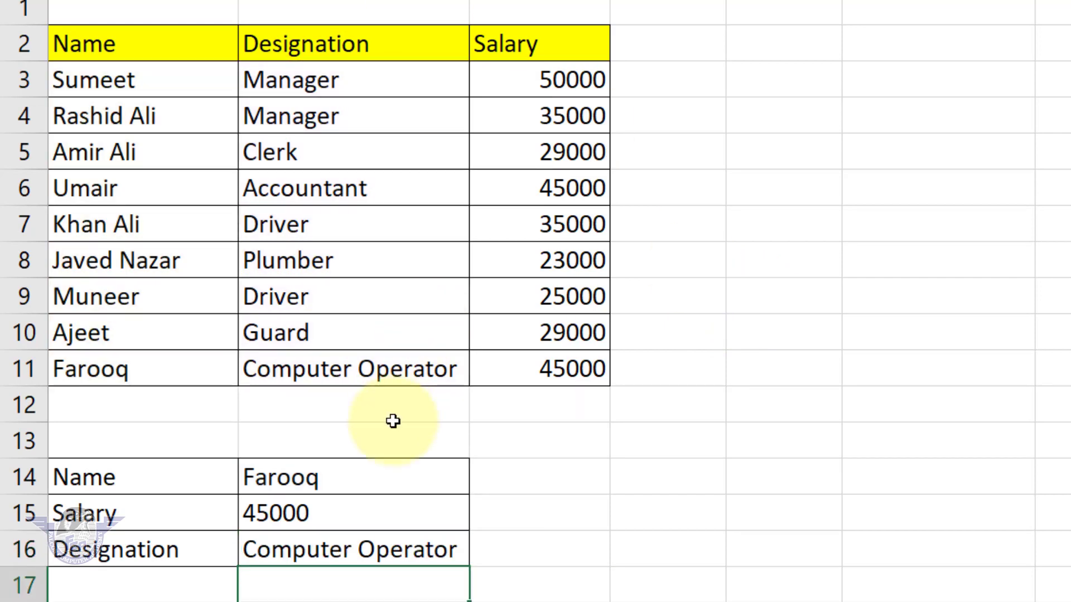